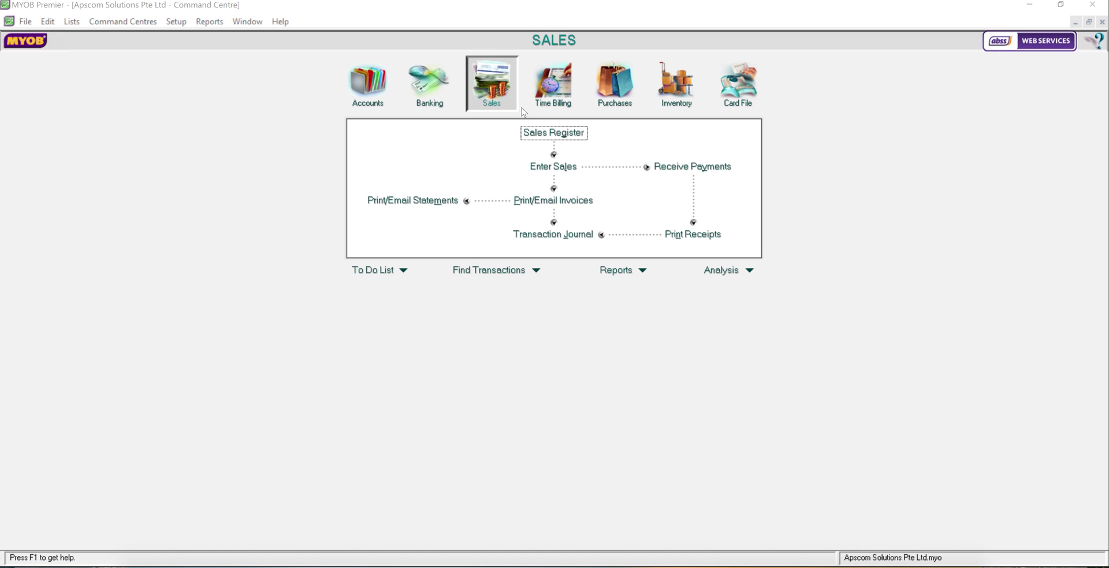
# - Start a new sale for customer Abc Pte Ltd and keep the Service layout
pyautogui.click(546, 170)
pyautogui.press('Tab')
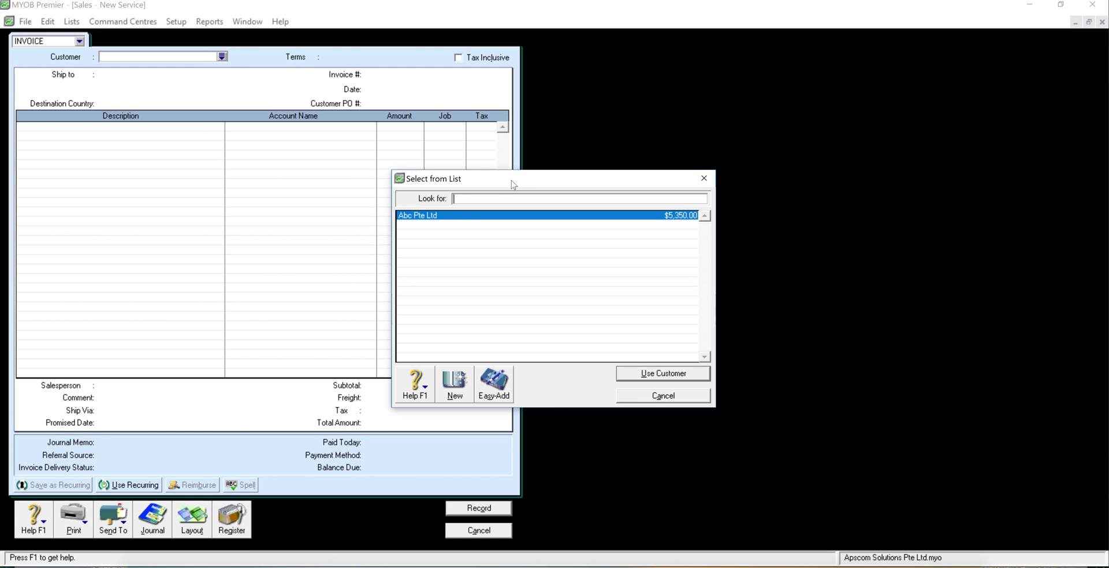
pyautogui.doubleClick(451, 216)
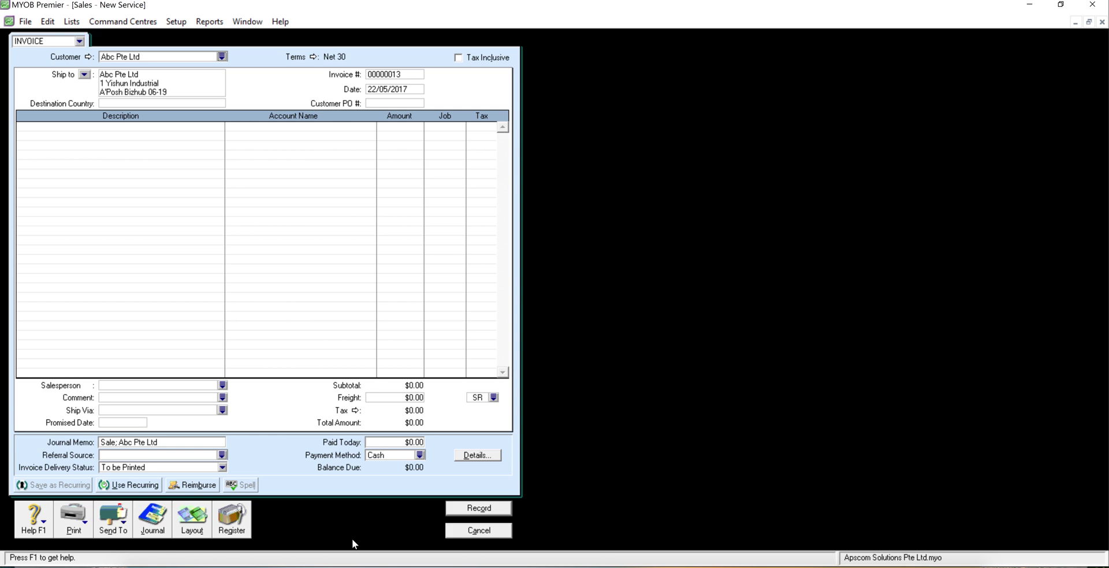
pyautogui.click(198, 533)
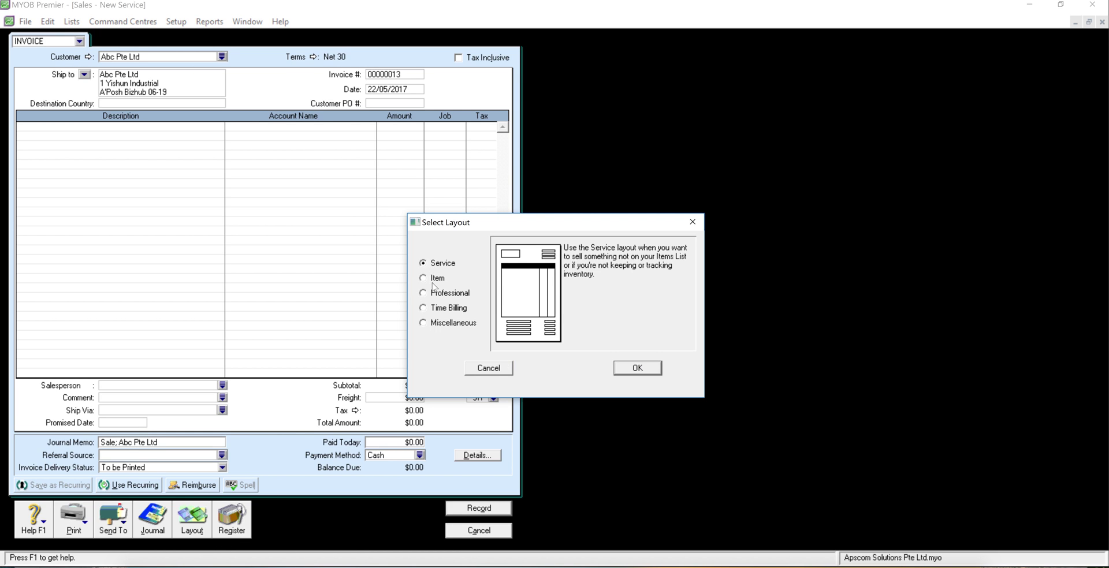
pyautogui.click(489, 370)
pyautogui.click(397, 75)
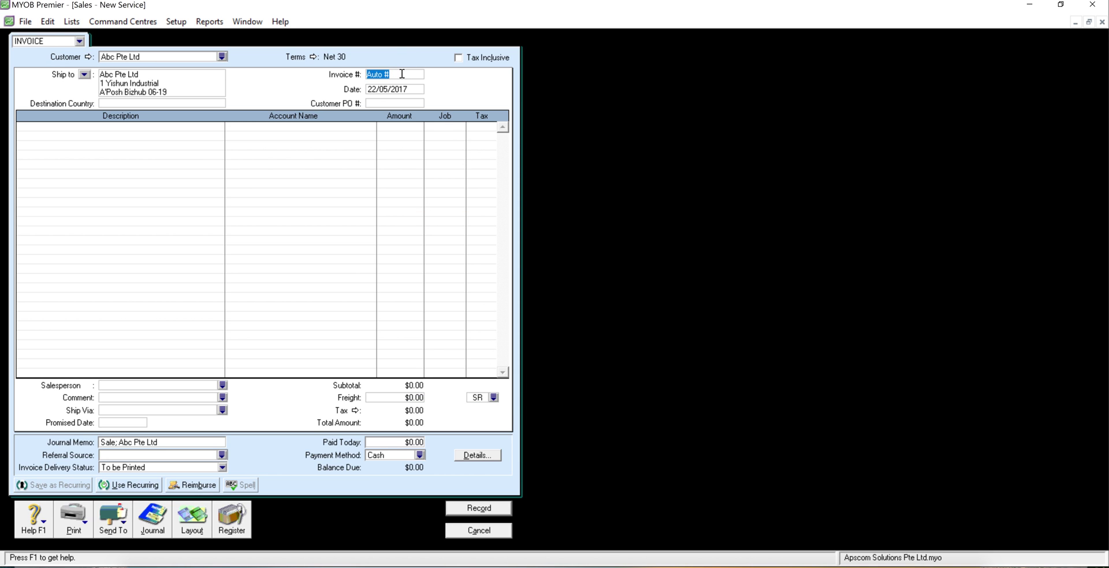
# - Enter invoice number CN100200 and the first line description 'credit note'
pyautogui.write('CN100200')
pyautogui.click(208, 131)
pyautogui.write('c')
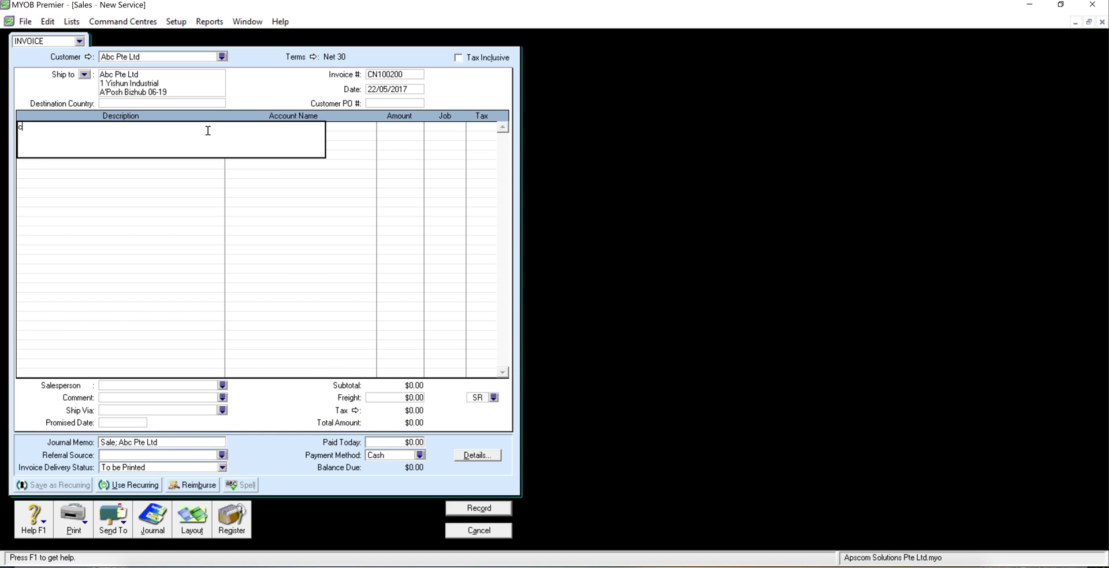
pyautogui.write('redit noet')
pyautogui.press('BackSpace')
pyautogui.press('BackSpace')
pyautogui.write('te')
pyautogui.press('Tab')
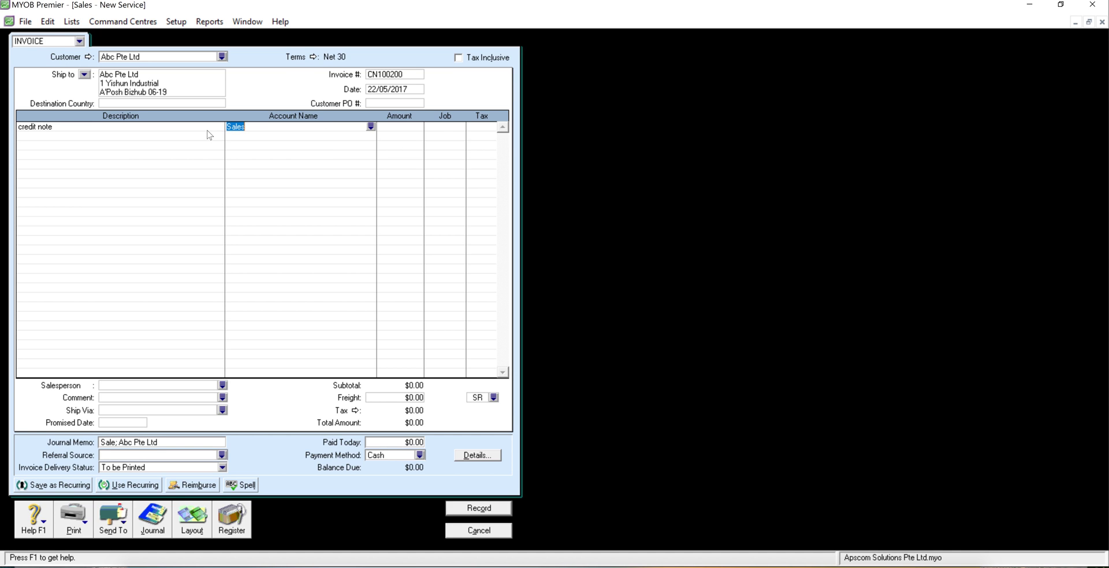
# - Post the credit note line to the Returns and Allowances account
pyautogui.click(371, 126)
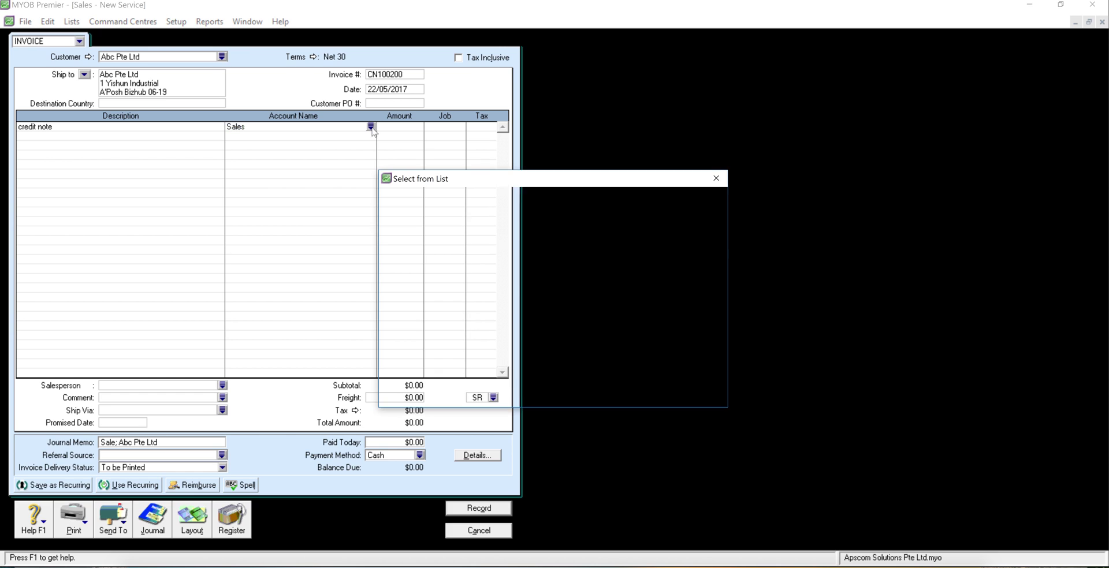
pyautogui.click(431, 245)
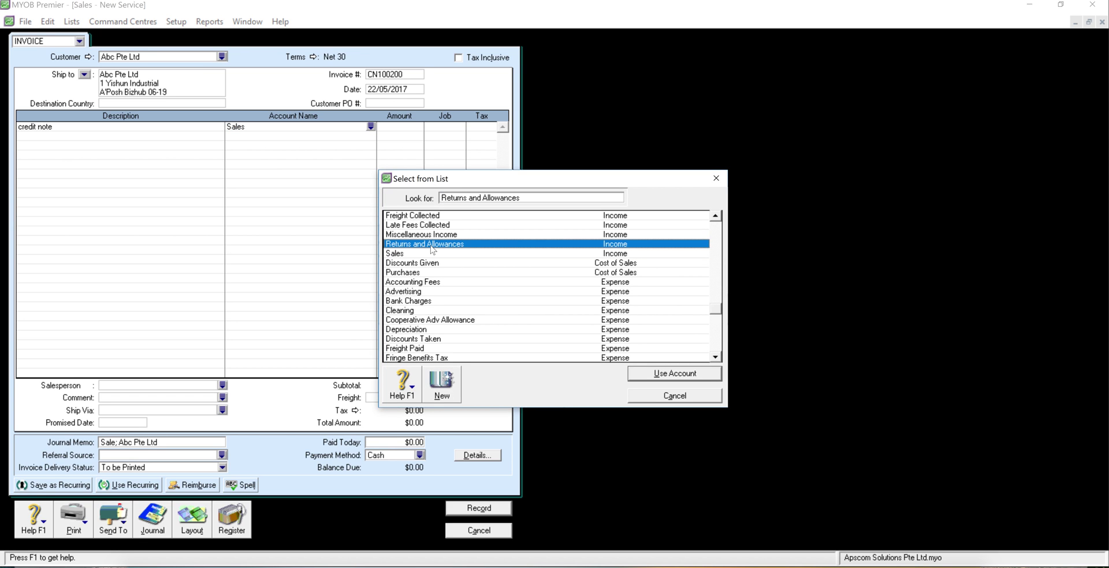
pyautogui.doubleClick(431, 246)
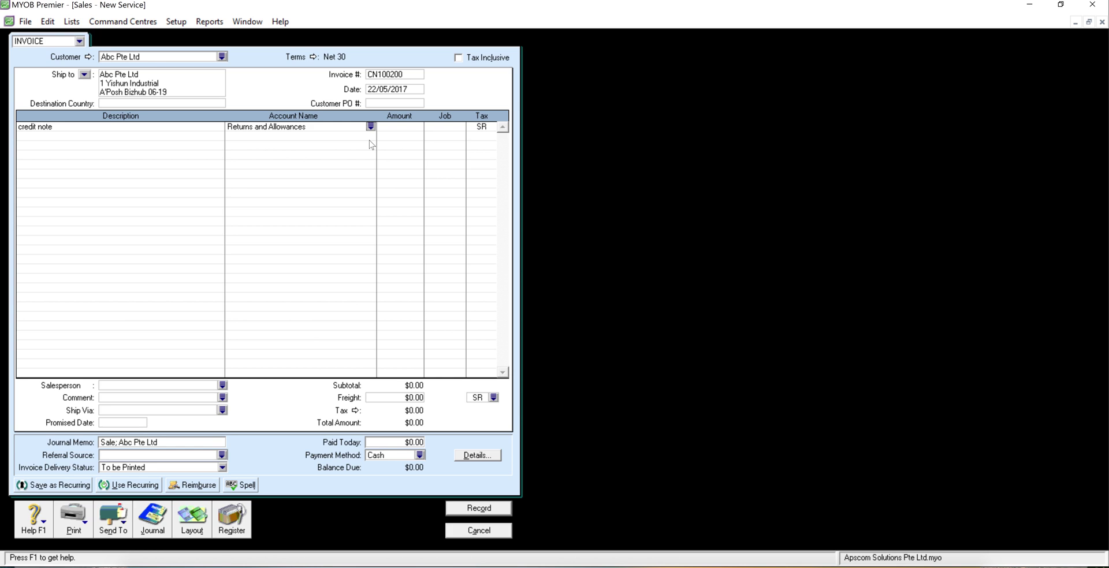
# - Set the line amount to -$1,000.00, giving a -$1,070.00 total with tax
pyautogui.press('Tab')
pyautogui.write('1000')
pyautogui.press('Tab')
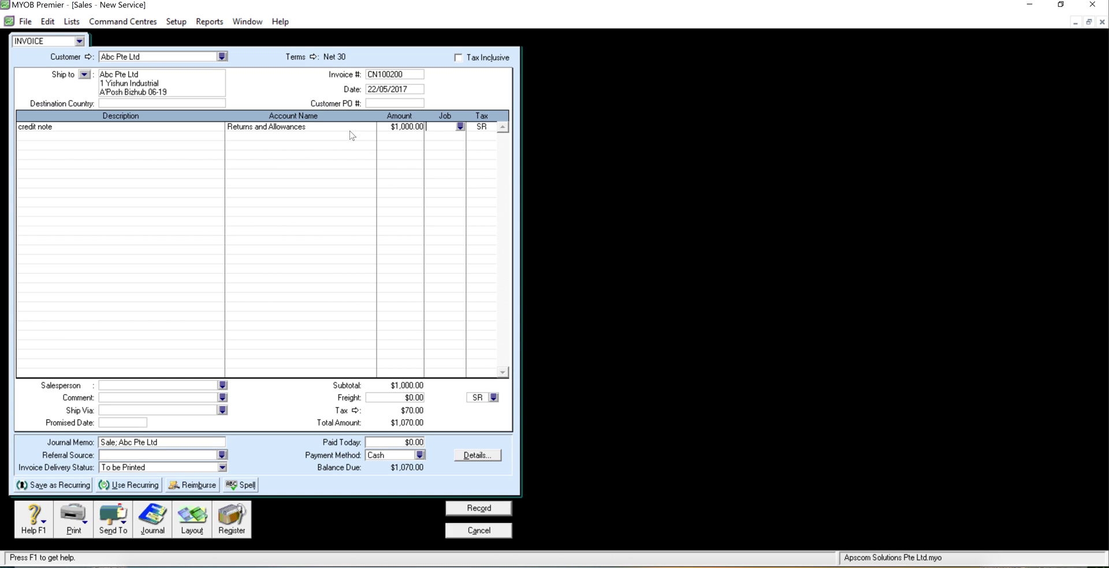
pyautogui.click(407, 128)
pyautogui.click(388, 127)
pyautogui.write('-')
pyautogui.press('Tab')
# - Preview the credit note, recording the sale when asked
pyautogui.click(88, 531)
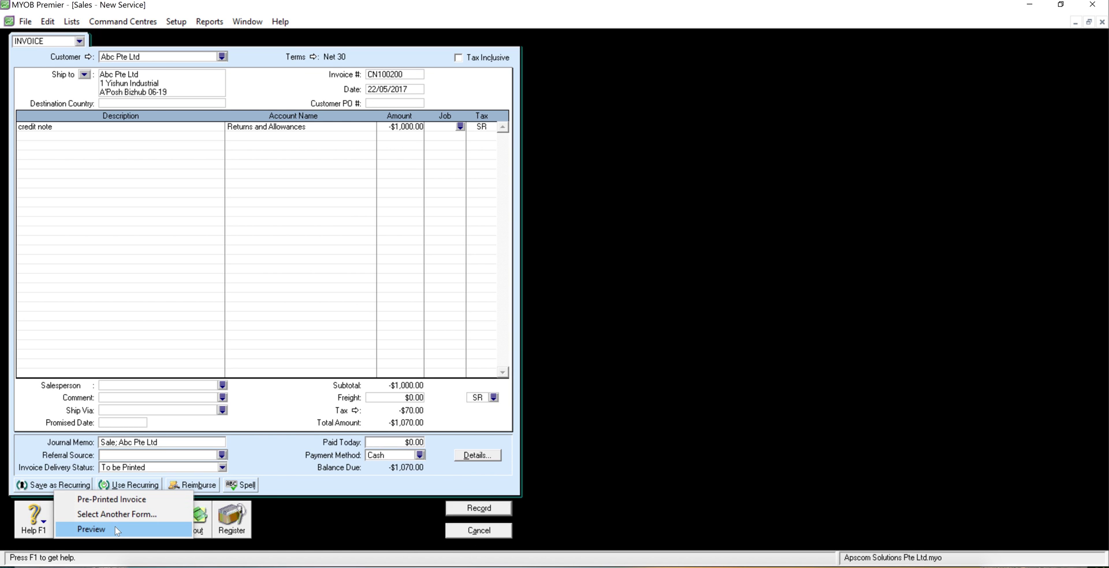
pyautogui.click(115, 530)
pyautogui.click(604, 338)
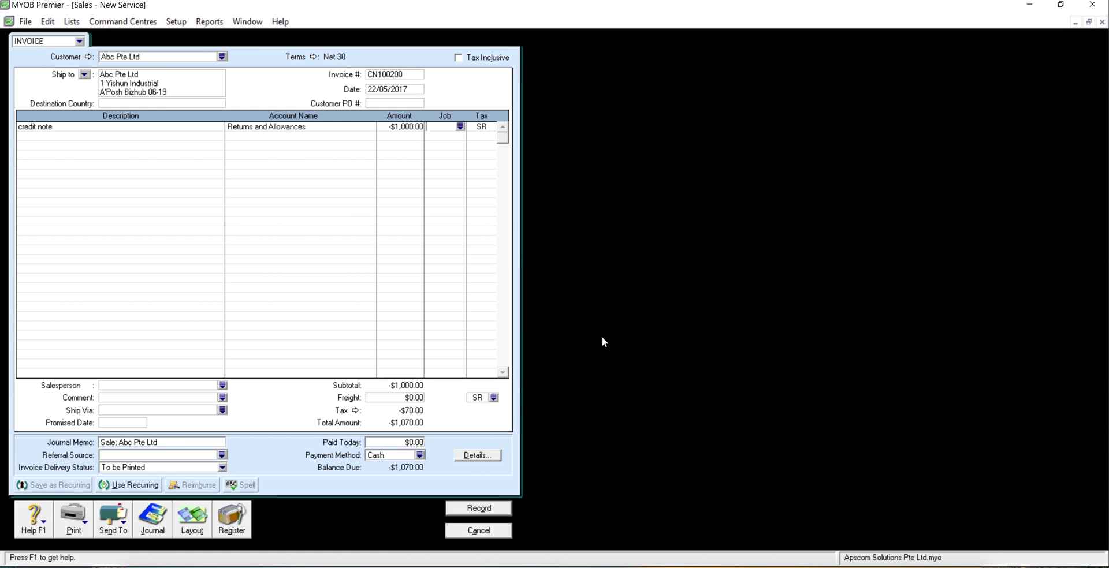
# - Close the recorded credit note and the blank new sale form
pyautogui.click(676, 399)
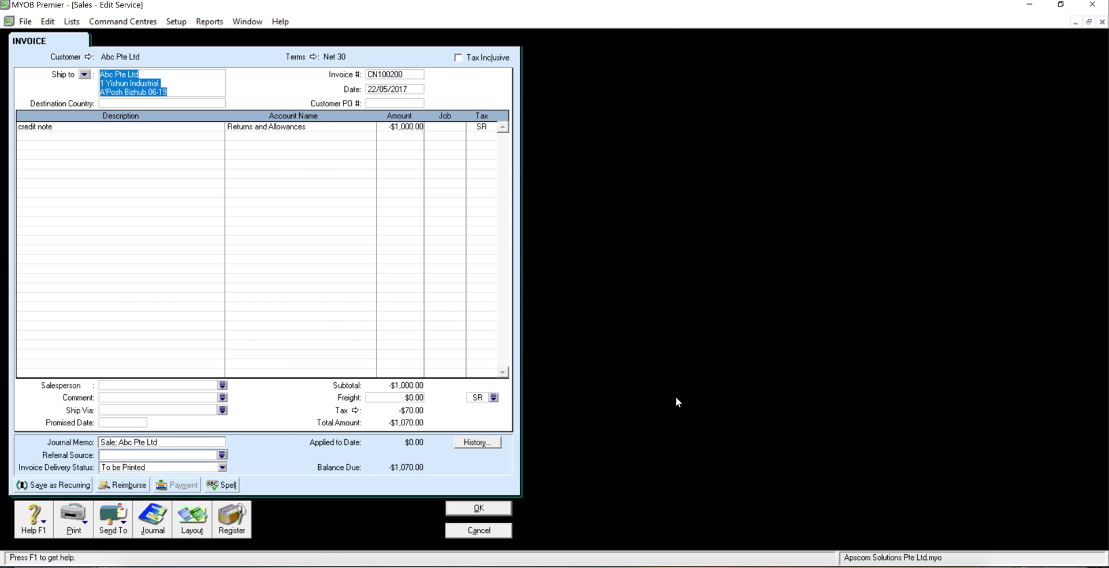
pyautogui.click(488, 509)
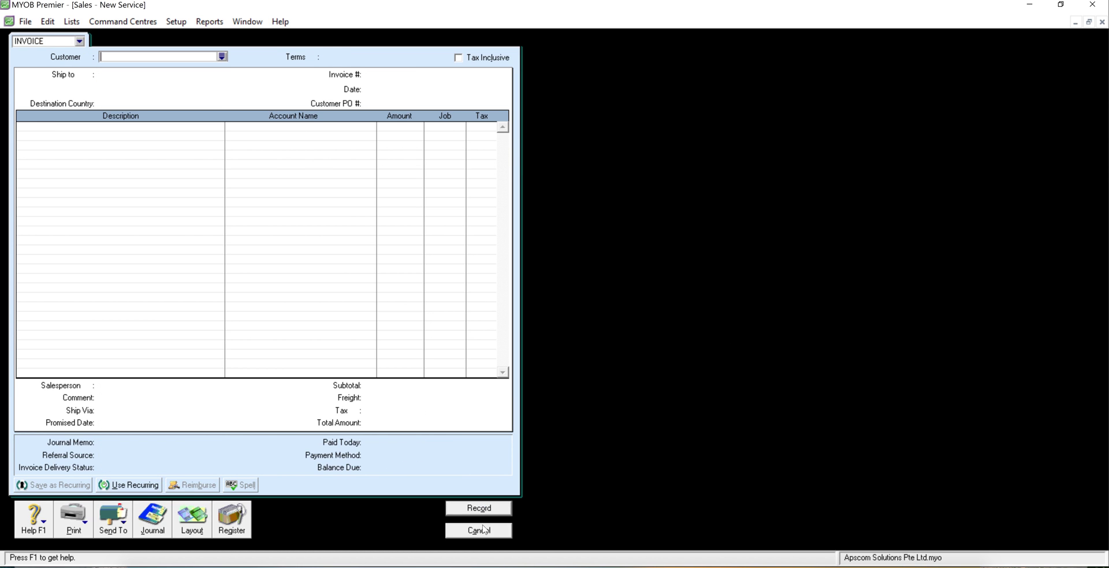
pyautogui.click(483, 531)
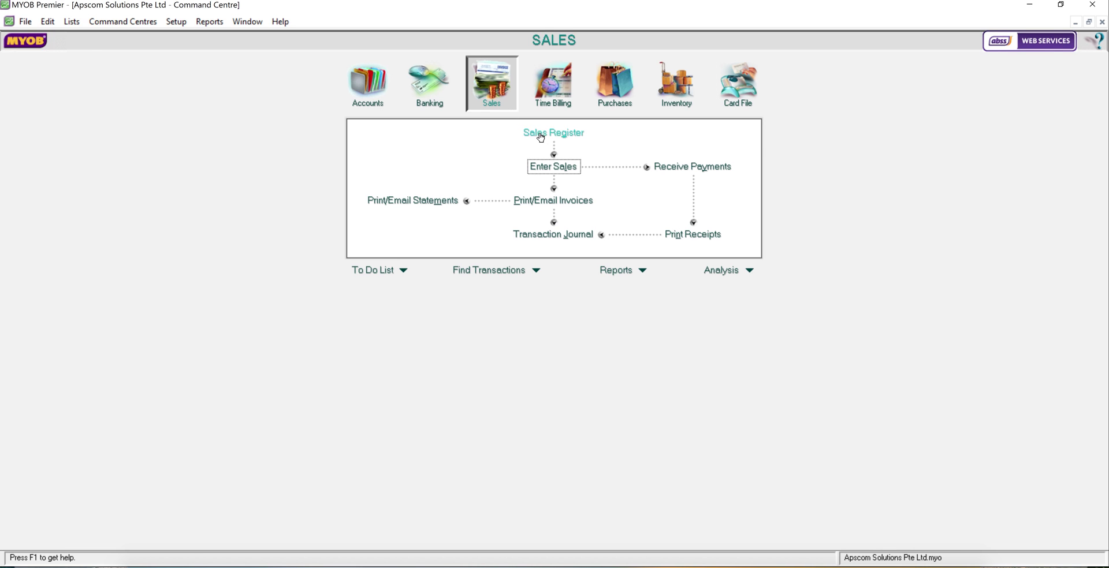
pyautogui.click(543, 139)
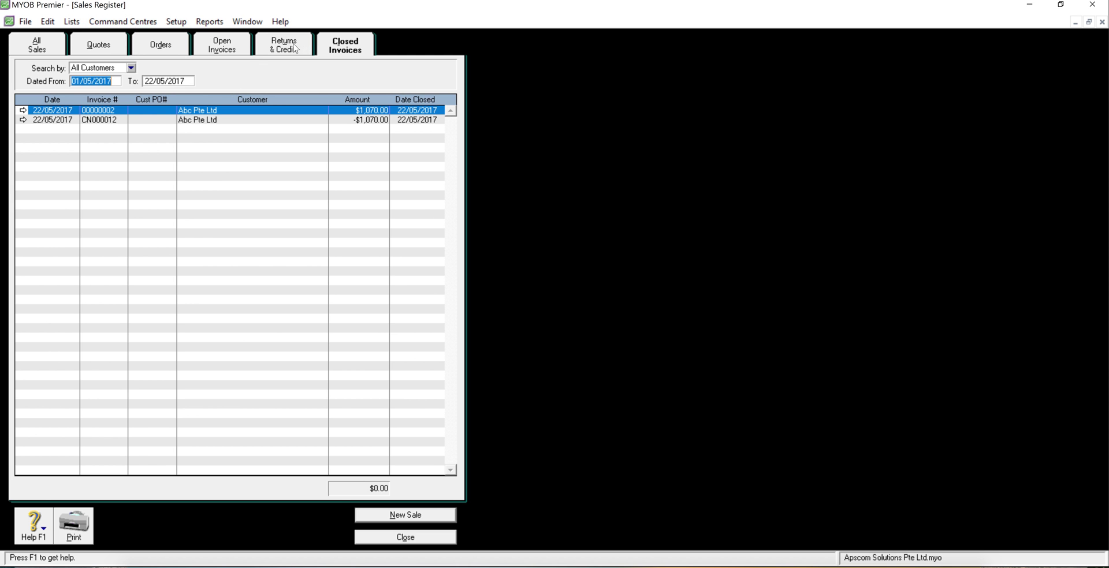
# - Show the Returns & Credits list and choose to apply credit CN100200 of -$1,070.00
pyautogui.click(295, 48)
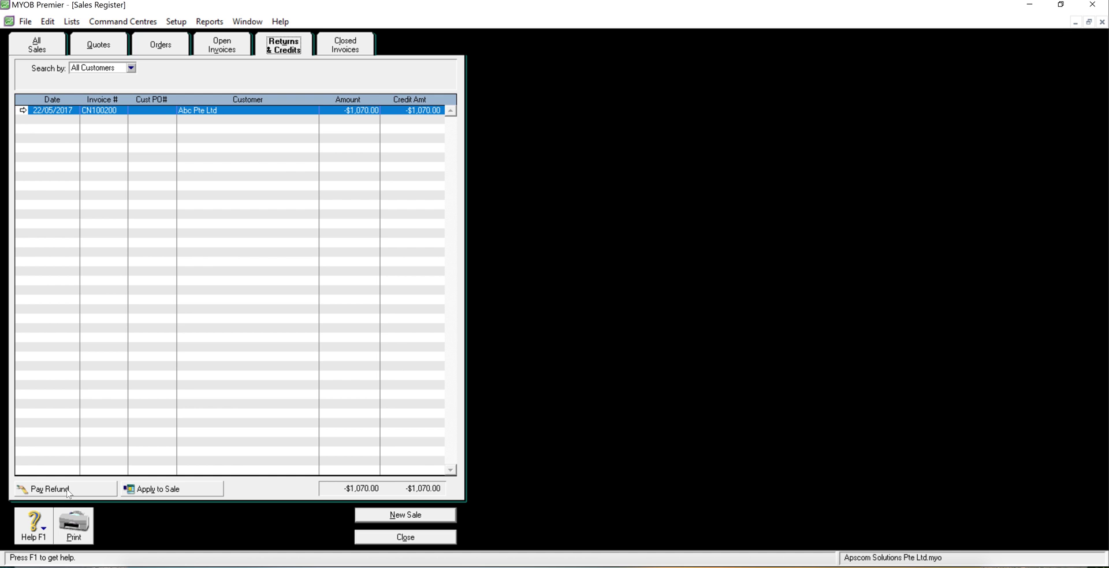
pyautogui.click(157, 490)
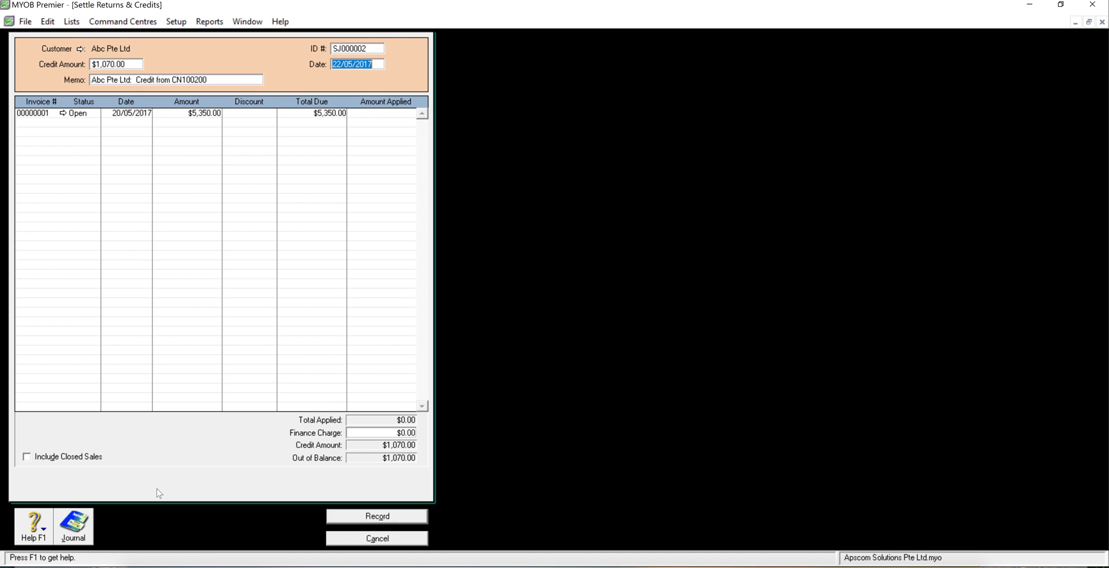
# - Apply $1,070.00 to invoice 00000001, record it, and close the Sales Register
pyautogui.click(387, 114)
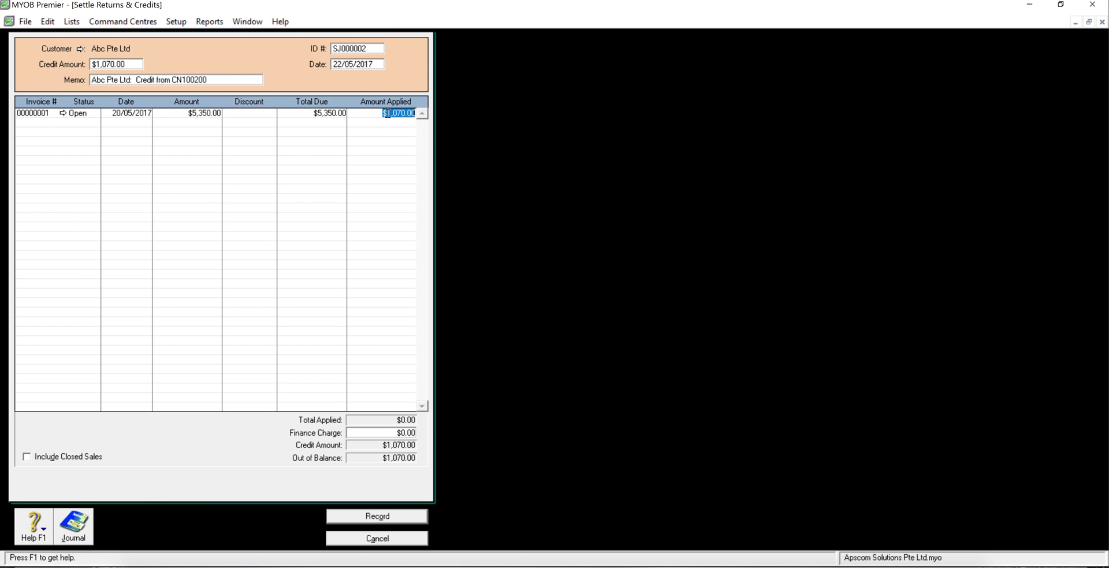
pyautogui.click(388, 518)
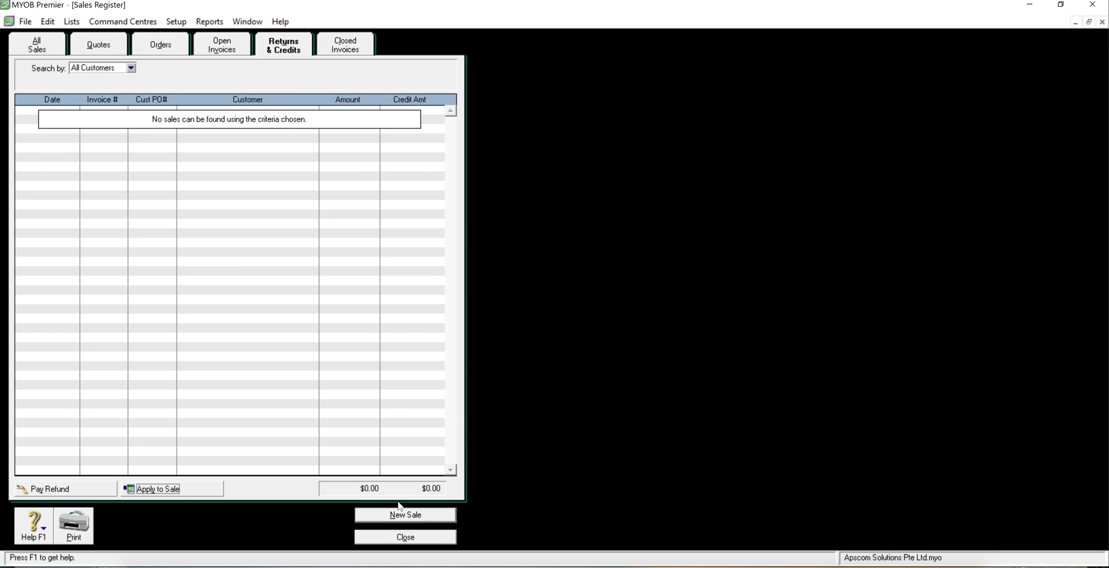
pyautogui.click(406, 537)
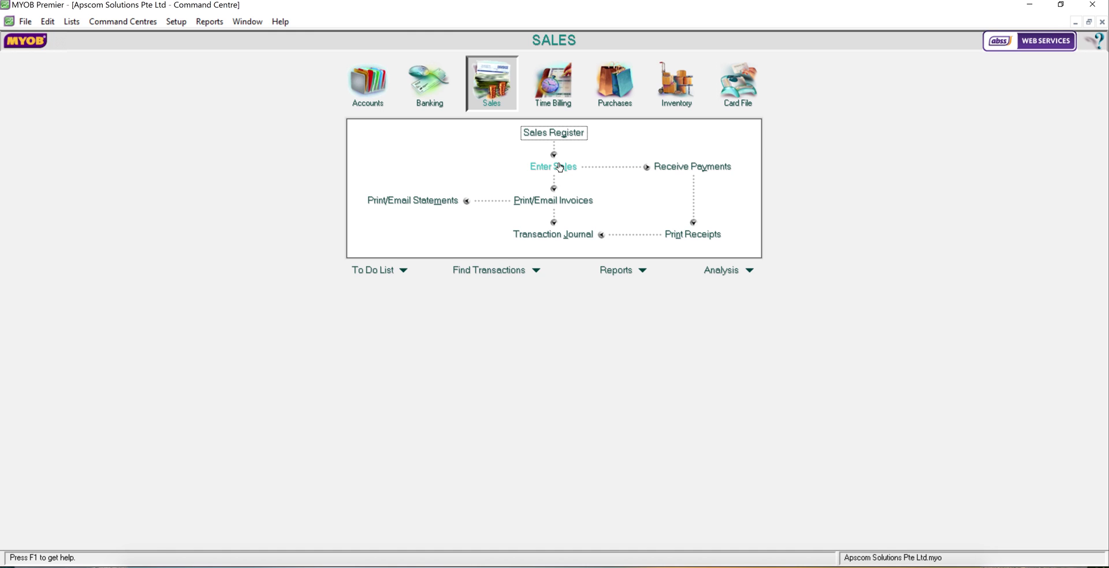
# - Start a new sale for Abc Pte Ltd and switch it to the Item layout
pyautogui.click(559, 167)
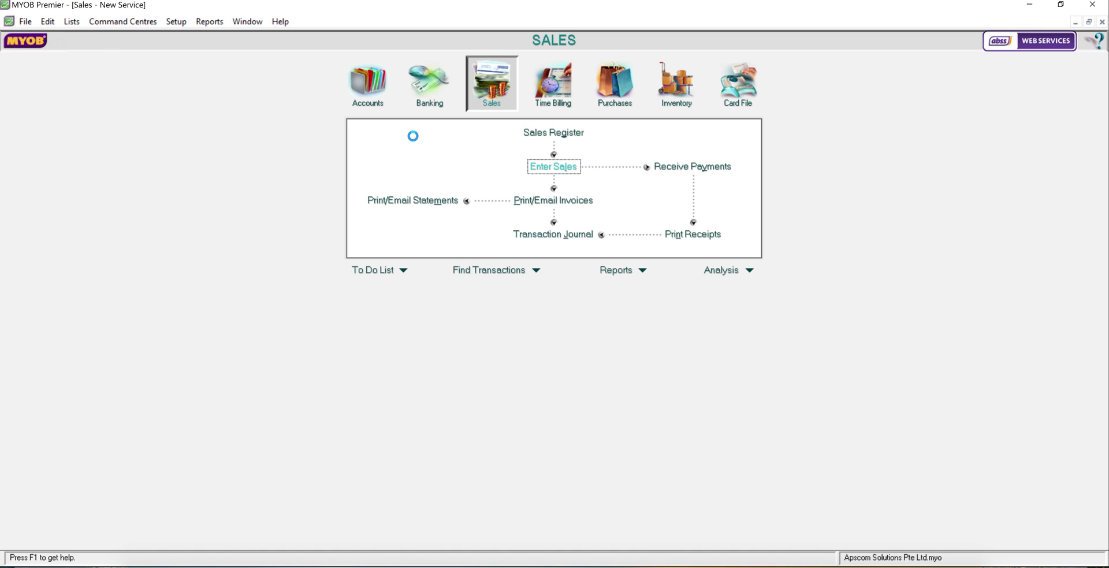
pyautogui.click(222, 57)
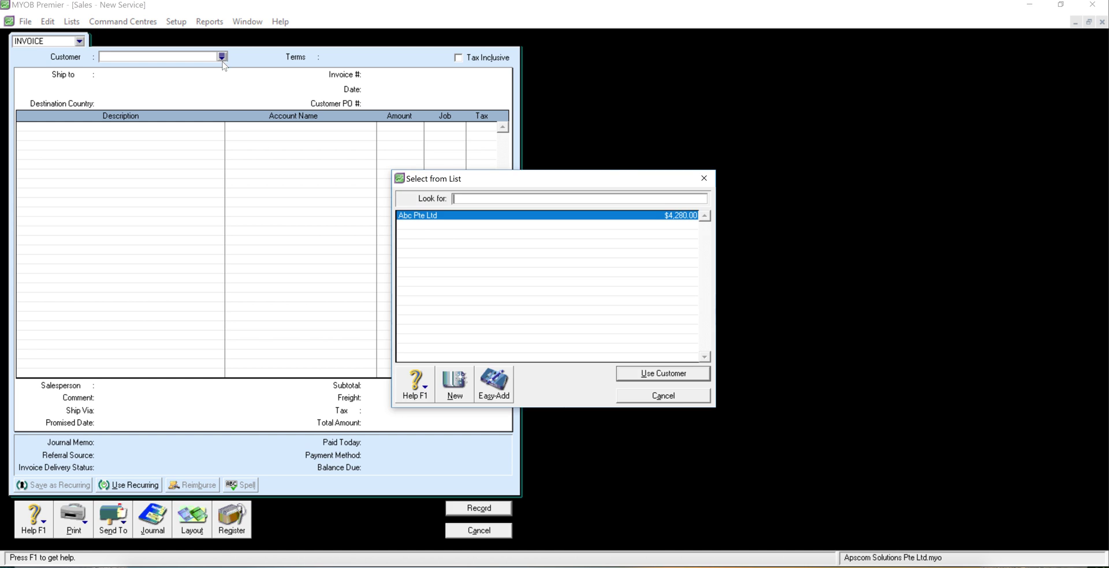
pyautogui.doubleClick(425, 219)
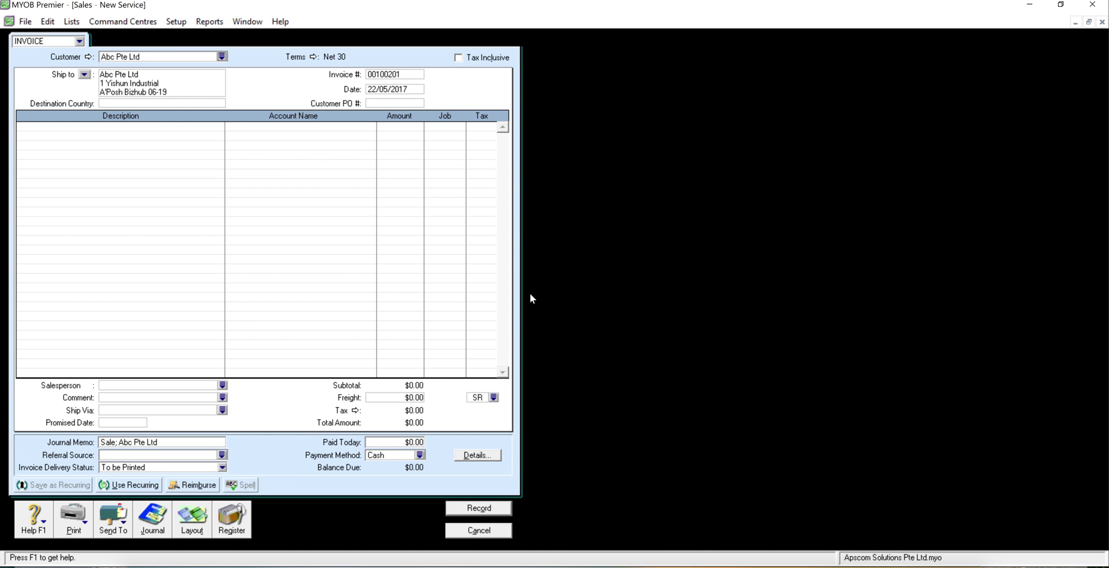
pyautogui.click(191, 514)
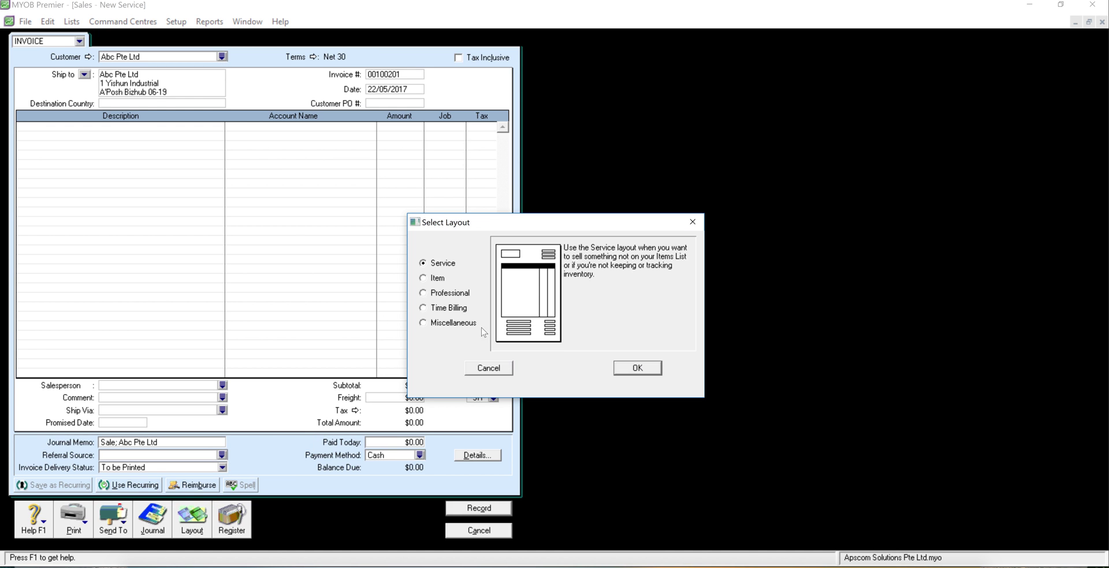
pyautogui.click(444, 278)
pyautogui.click(656, 370)
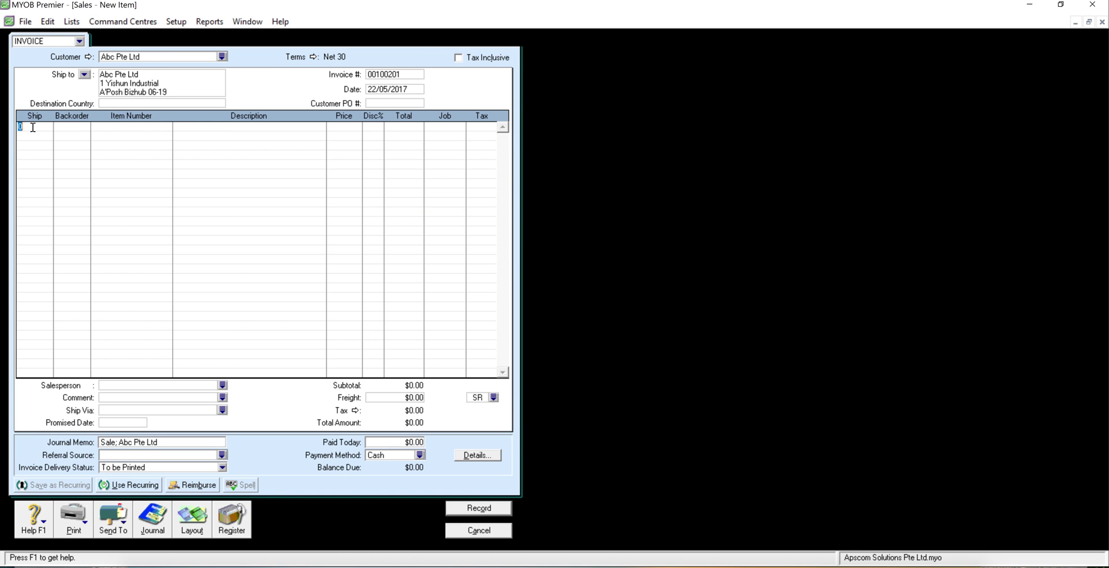
# - Add a returned line of -1 Part A1 priced at $10.00, totalling -$10.70
pyautogui.write('11')
pyautogui.press('Tab')
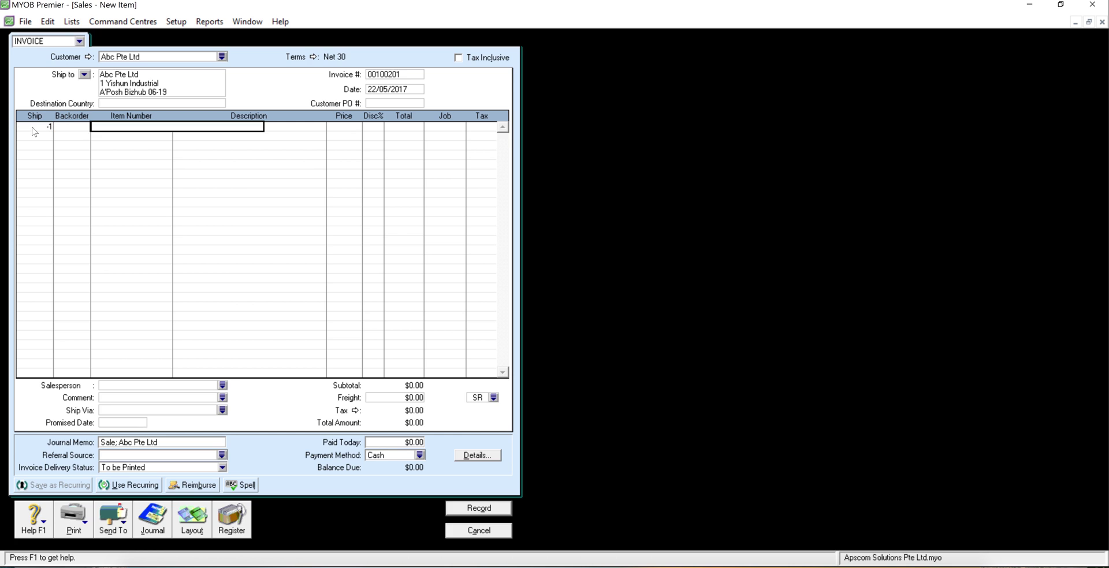
pyautogui.write('Part A1')
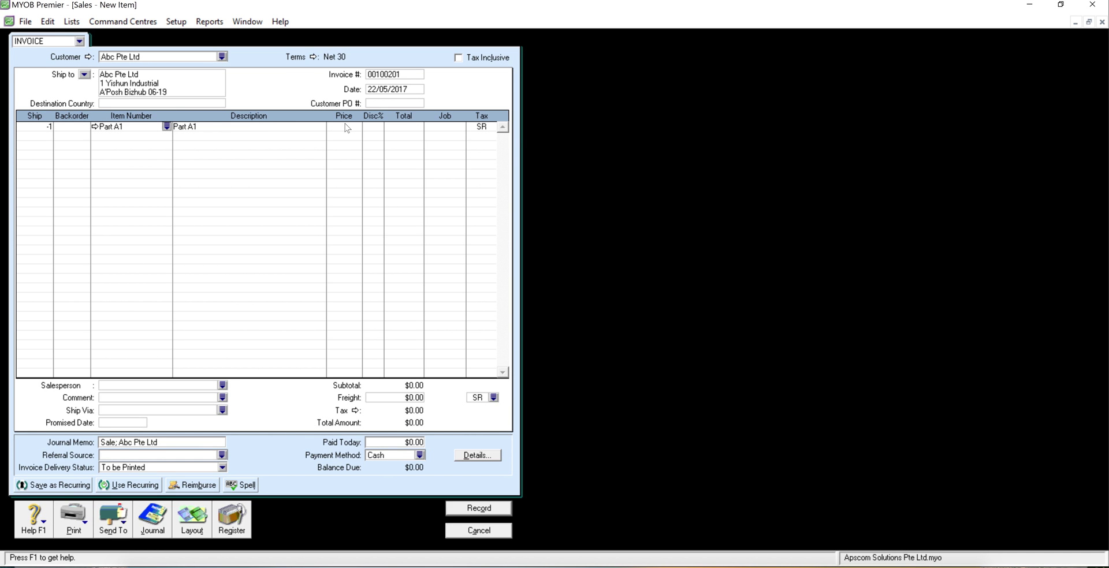
pyautogui.press('Tab')
pyautogui.press('Tab')
pyautogui.write('10')
pyautogui.press('Tab')
# - Number the item credit note CN102910, record it, and close the sales form
pyautogui.click(411, 74)
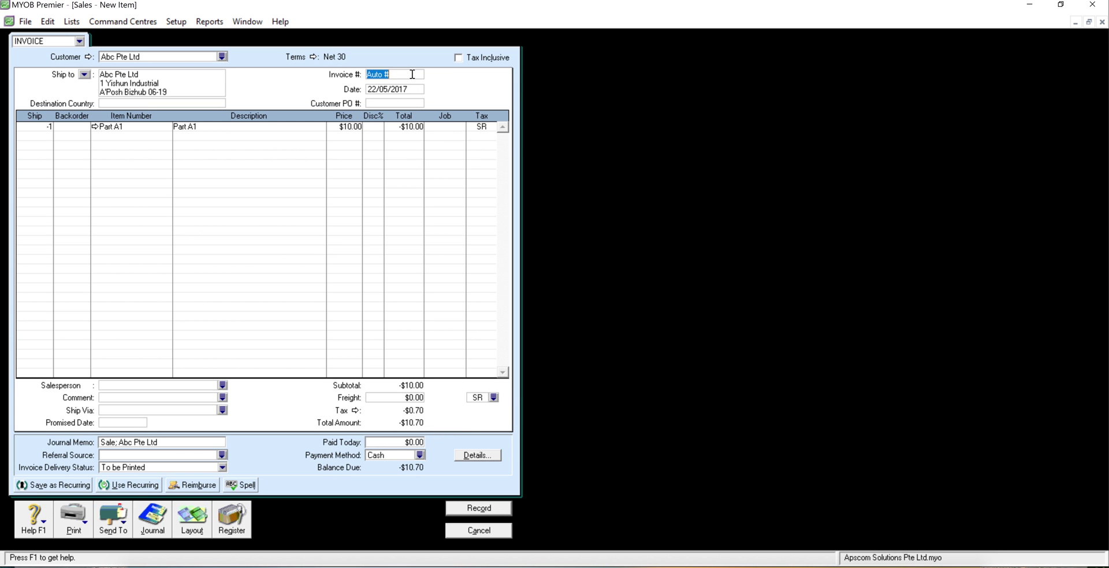
pyautogui.write('CN102910')
pyautogui.click(491, 509)
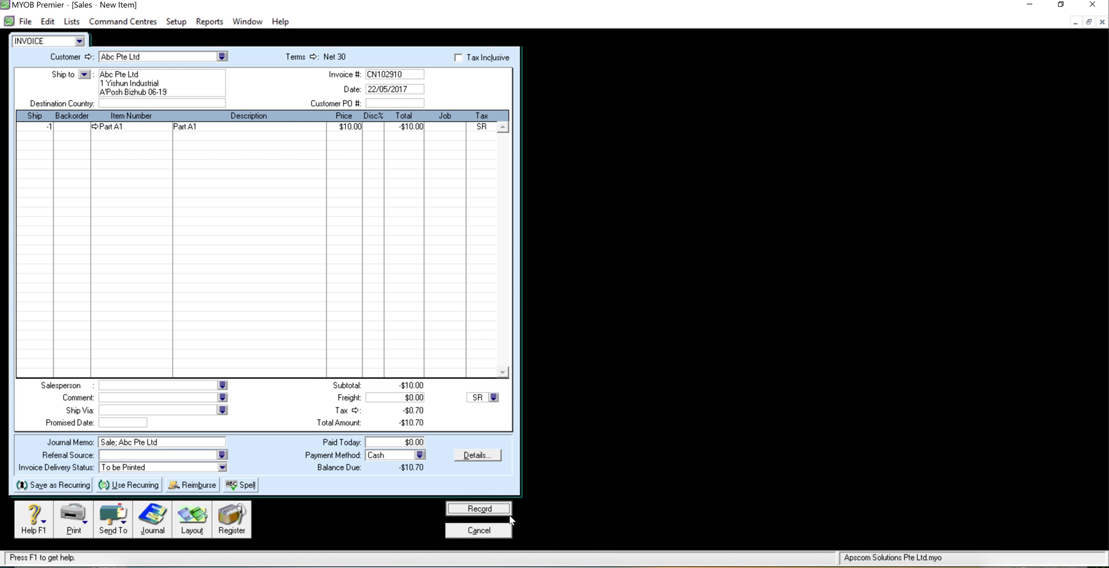
pyautogui.click(497, 531)
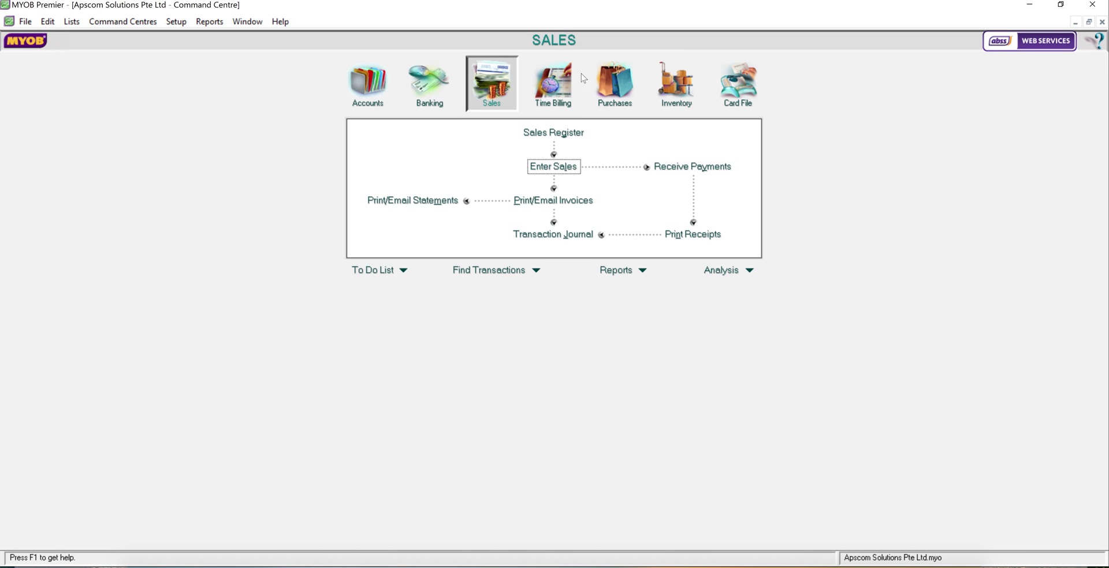
# - In the Sales Register, settle credit CN102910 by applying $10.70 to invoice 00000001, then record and close
pyautogui.click(561, 133)
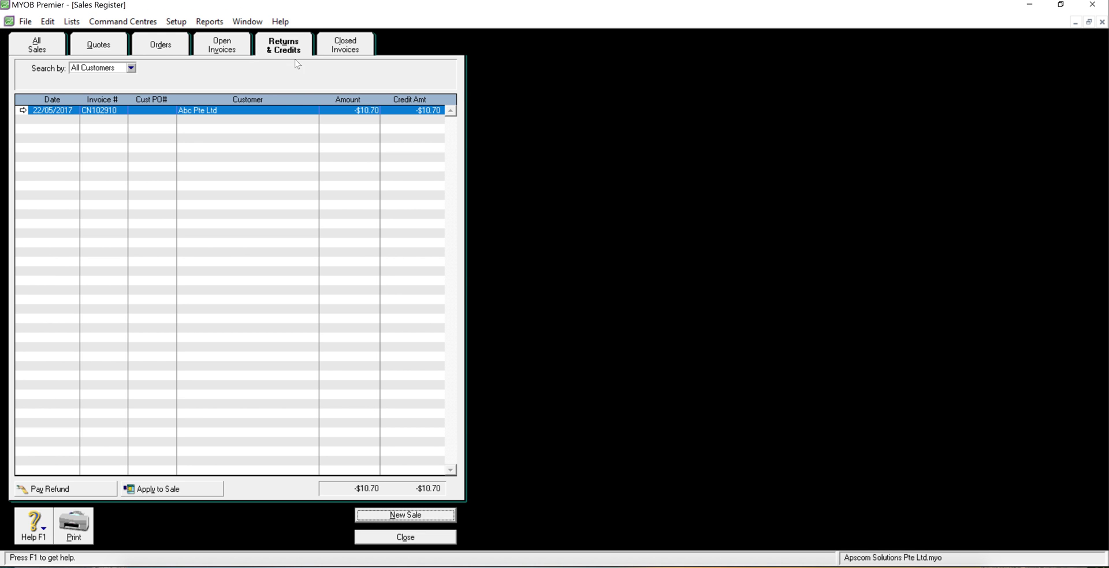
pyautogui.click(173, 491)
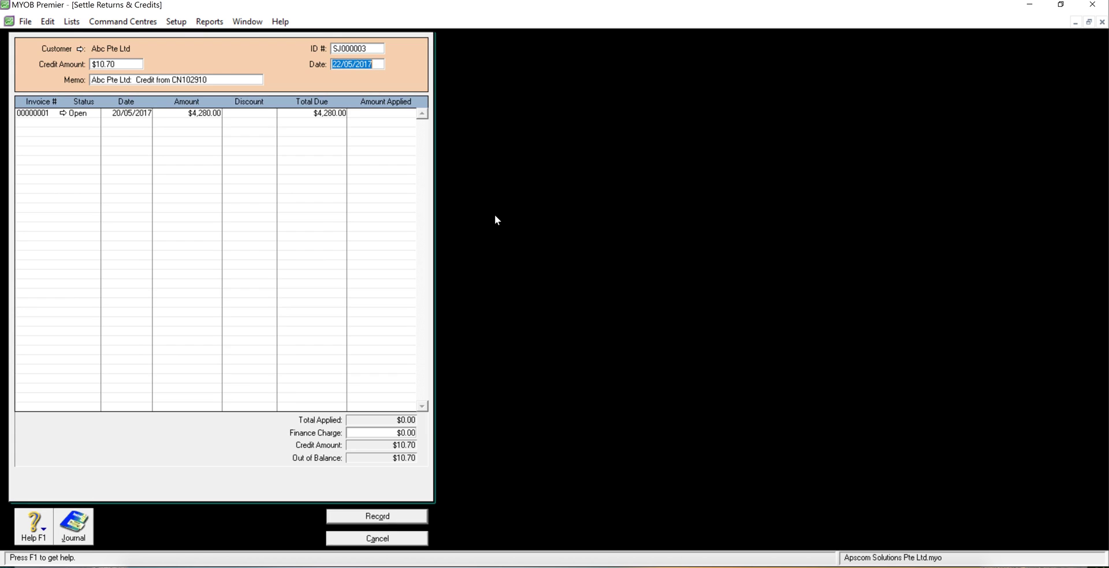
pyautogui.click(391, 114)
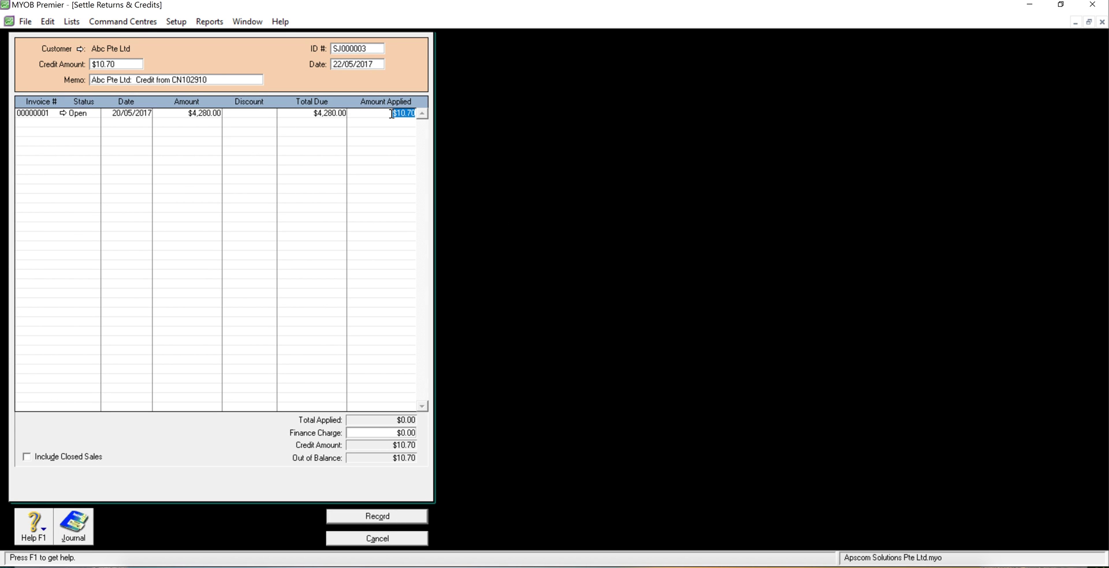
pyautogui.click(404, 520)
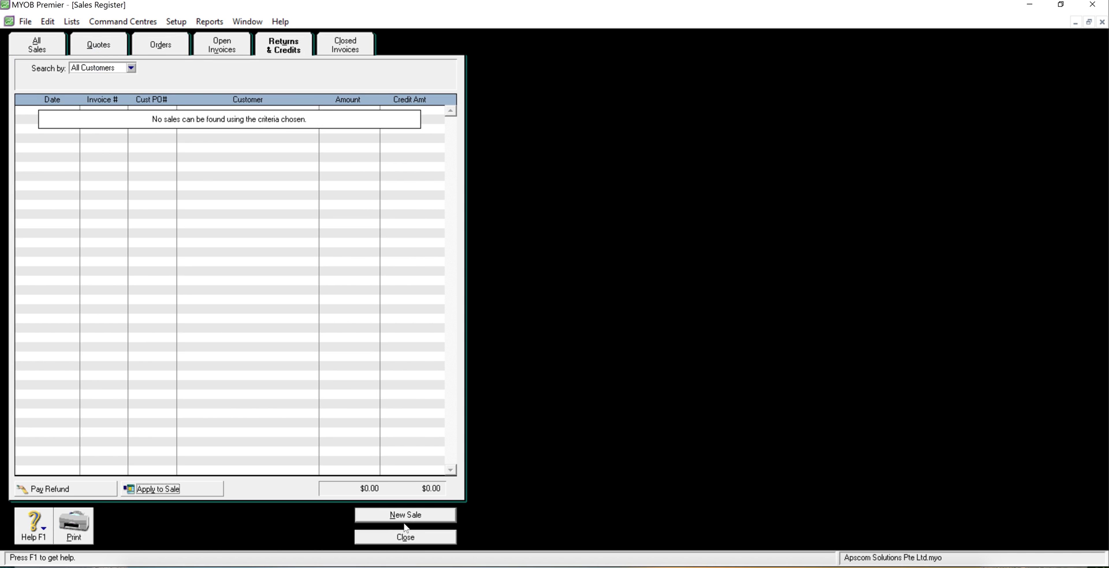
pyautogui.click(405, 538)
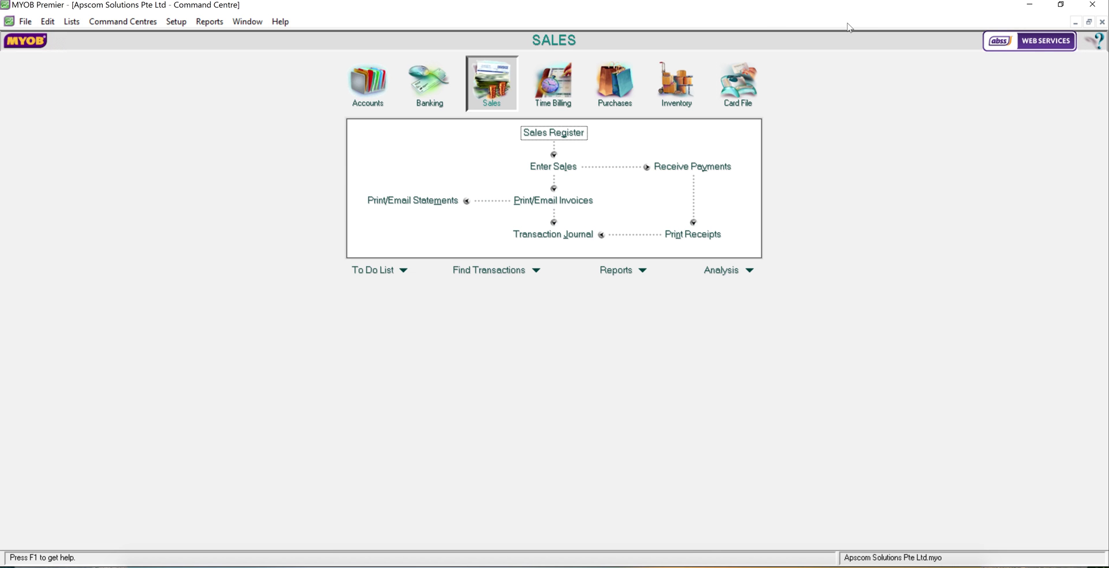